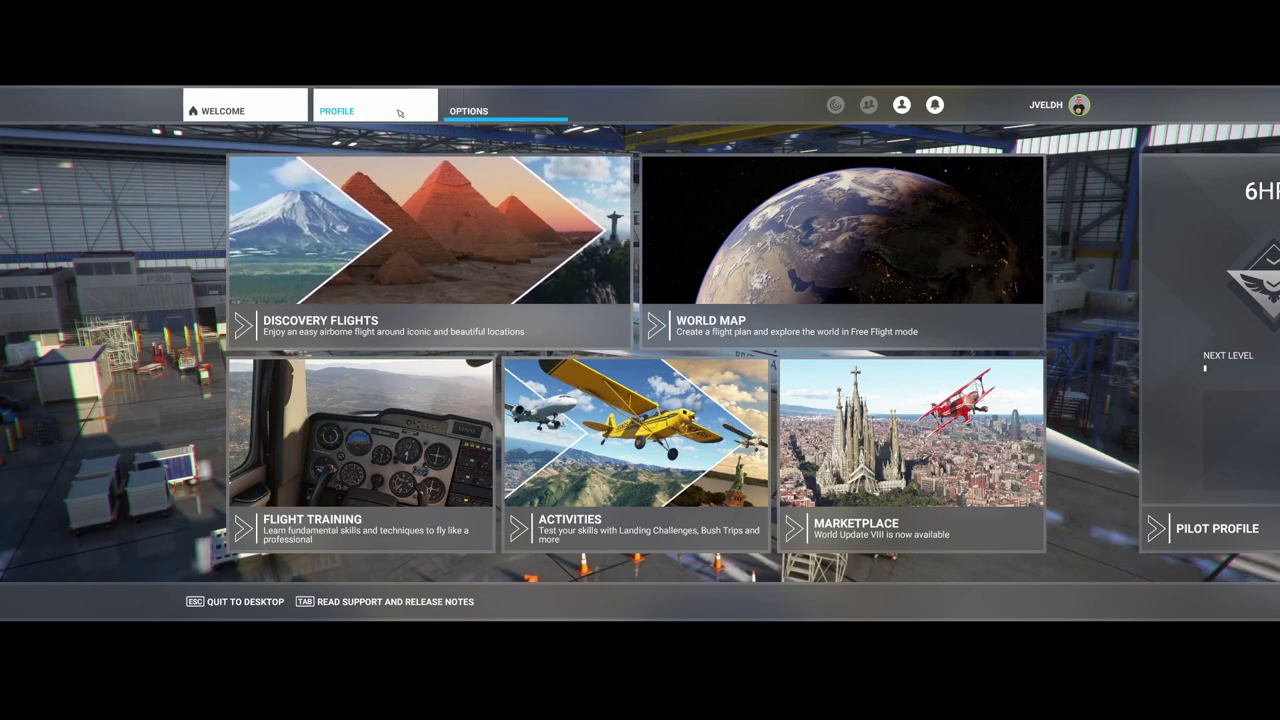
# Go to Options > General Options > Data and scroll down to the Rolling Cache settings
pyautogui.click(468, 115)
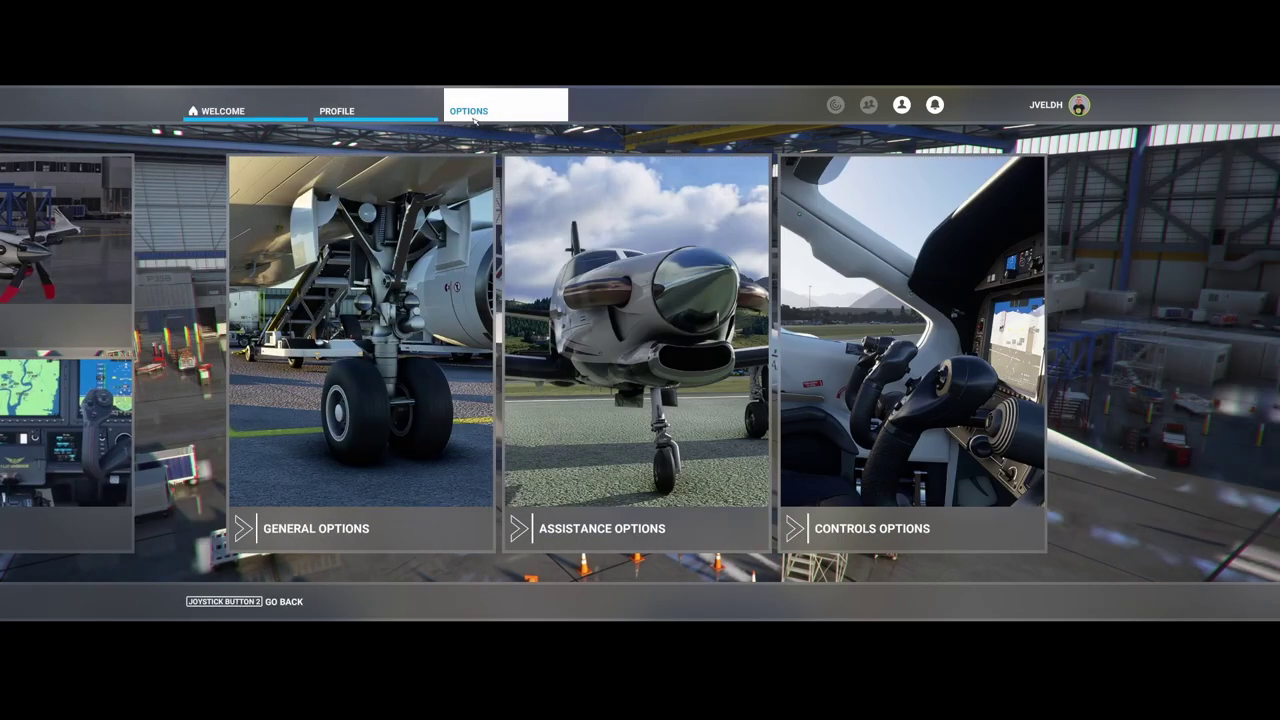
pyautogui.click(365, 385)
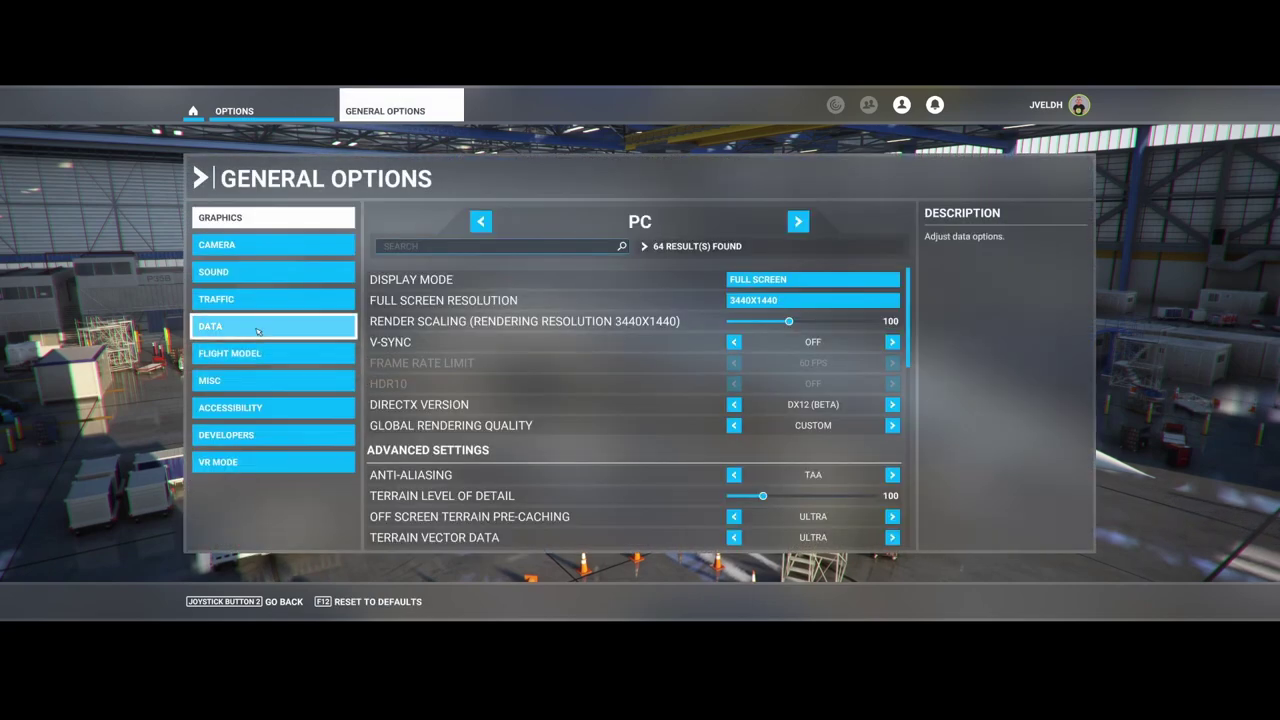
pyautogui.click(257, 331)
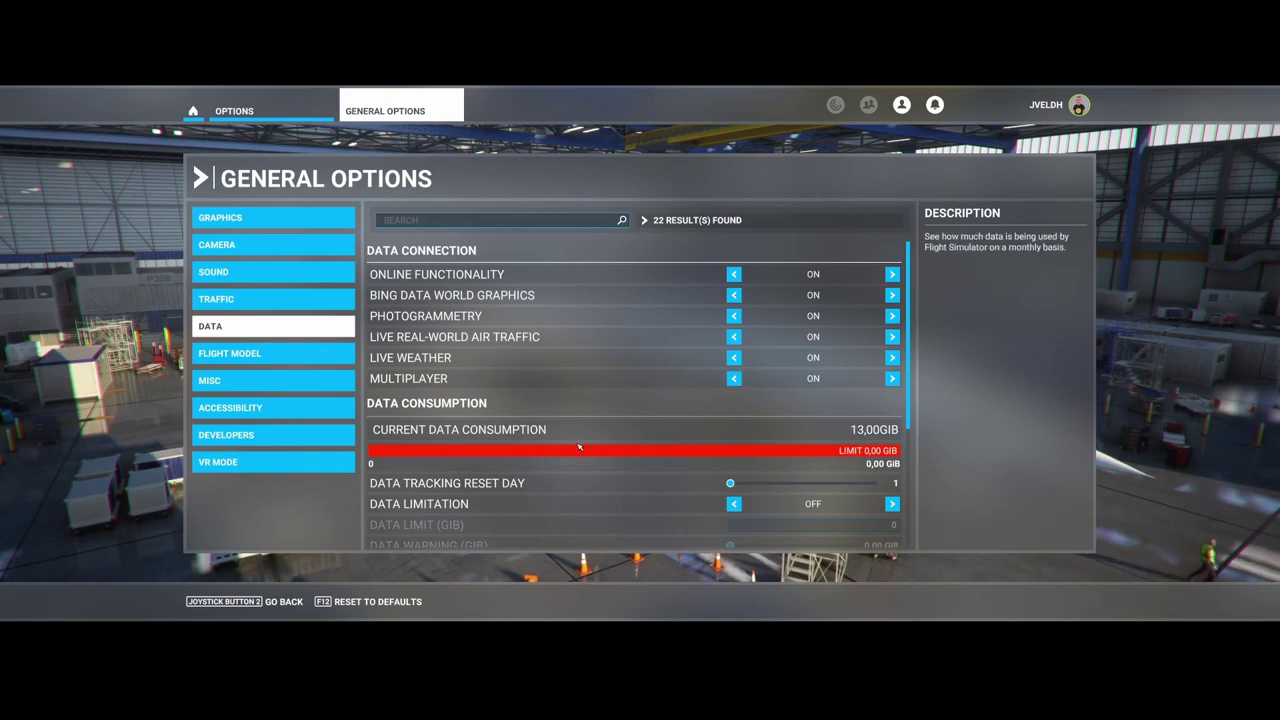
pyautogui.scroll(-1, 578, 442)
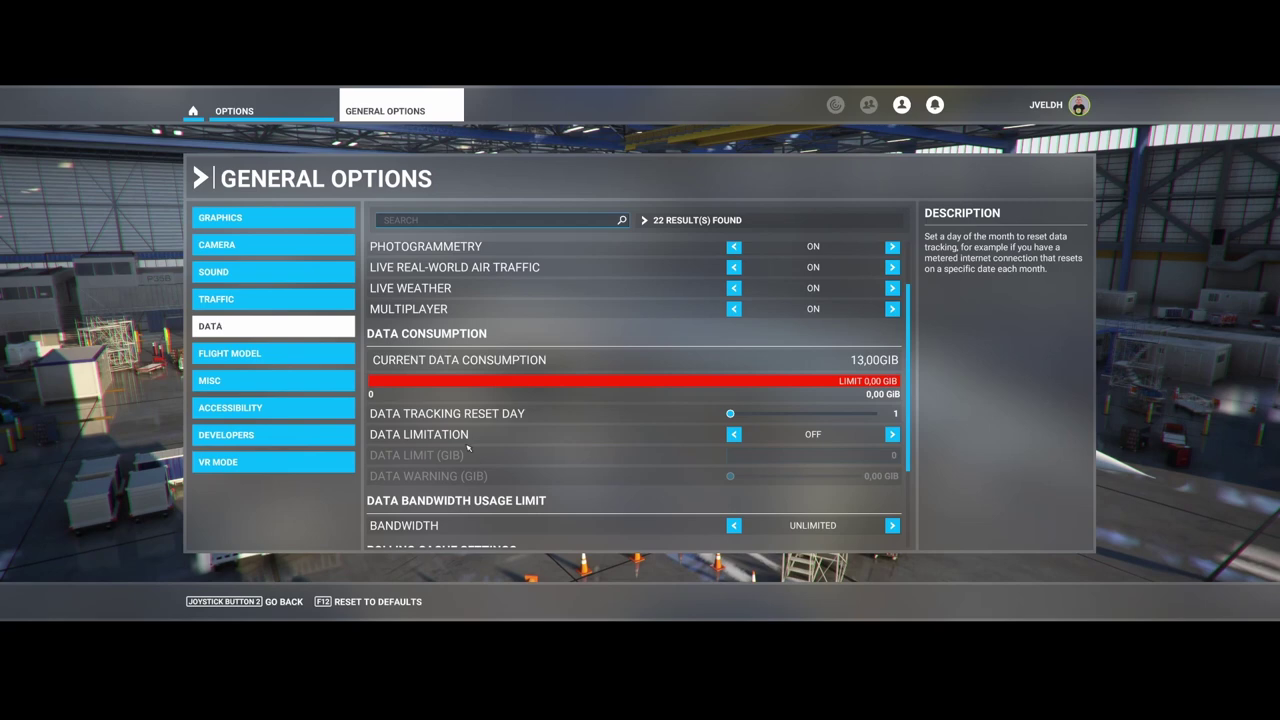
pyautogui.scroll(-1, 520, 427)
pyautogui.scroll(-1, 547, 437)
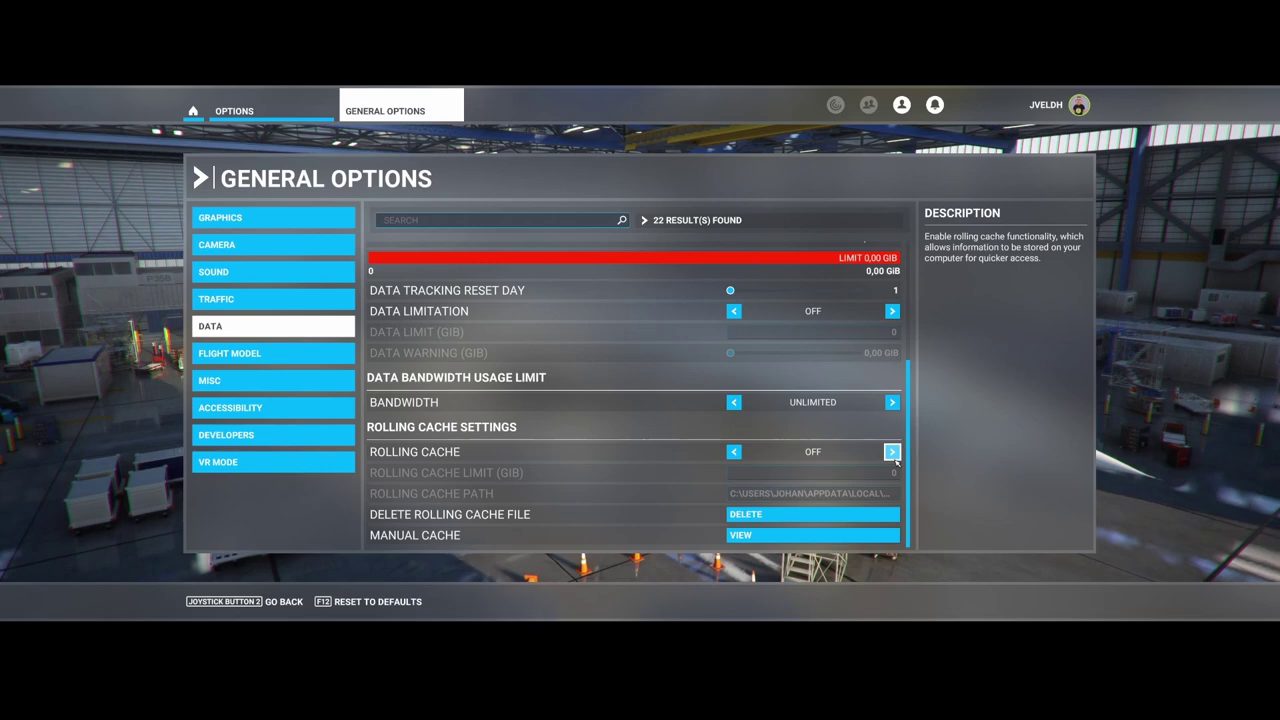
# Switch Rolling Cache to On so its cache path and 0 GiB limit appear
pyautogui.click(892, 452)
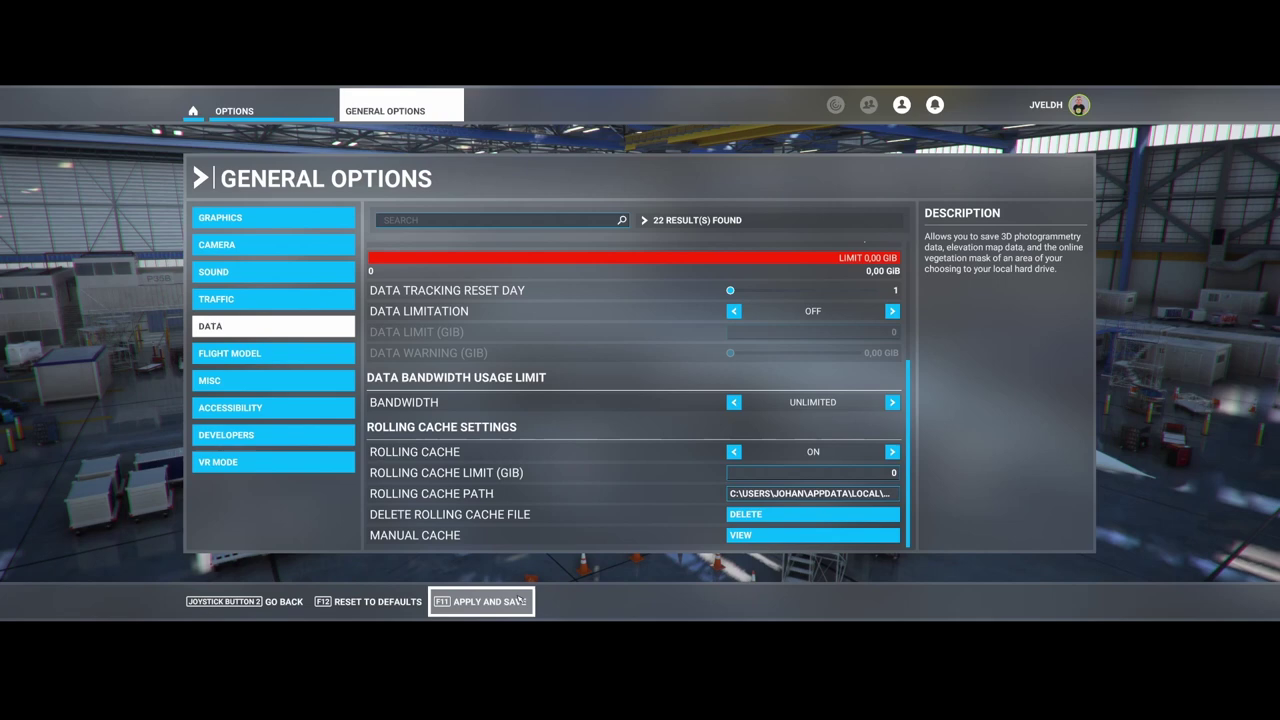
# Apply the cache setting, switch Rolling Cache back Off, delete the cache file and dismiss the invalid-size warning
pyautogui.click(510, 600)
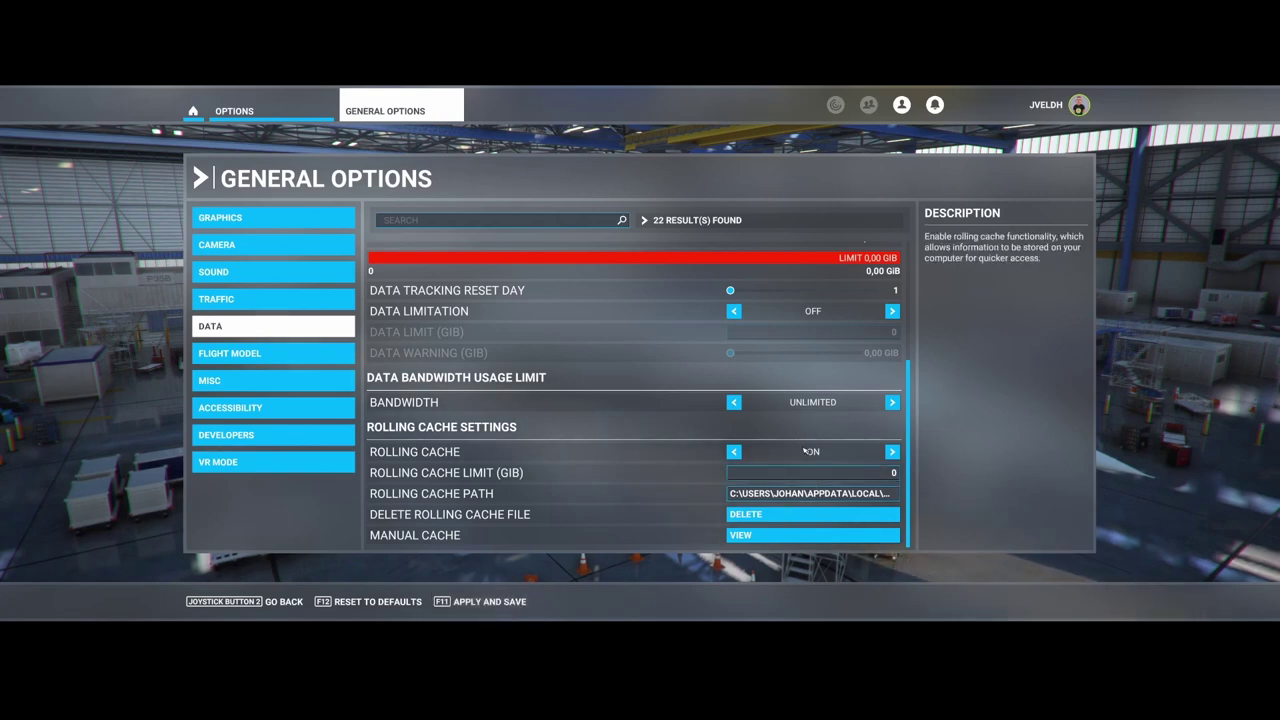
pyautogui.click(733, 451)
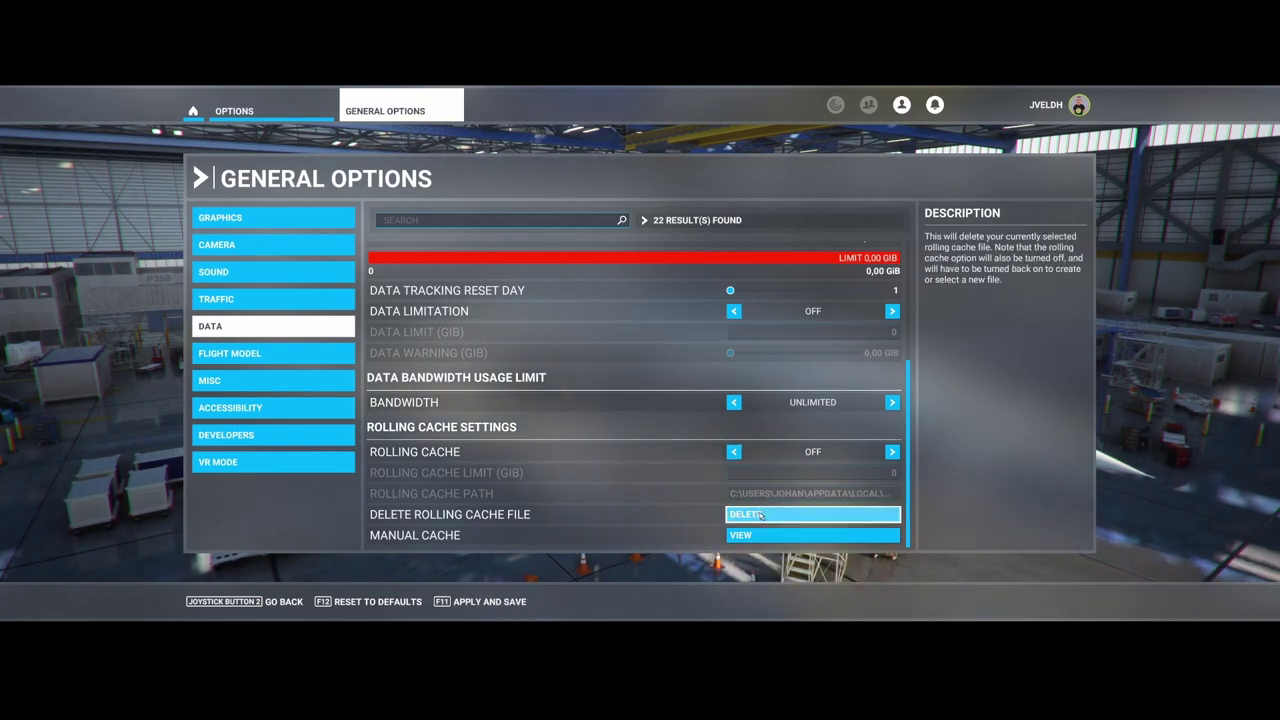
pyautogui.click(497, 602)
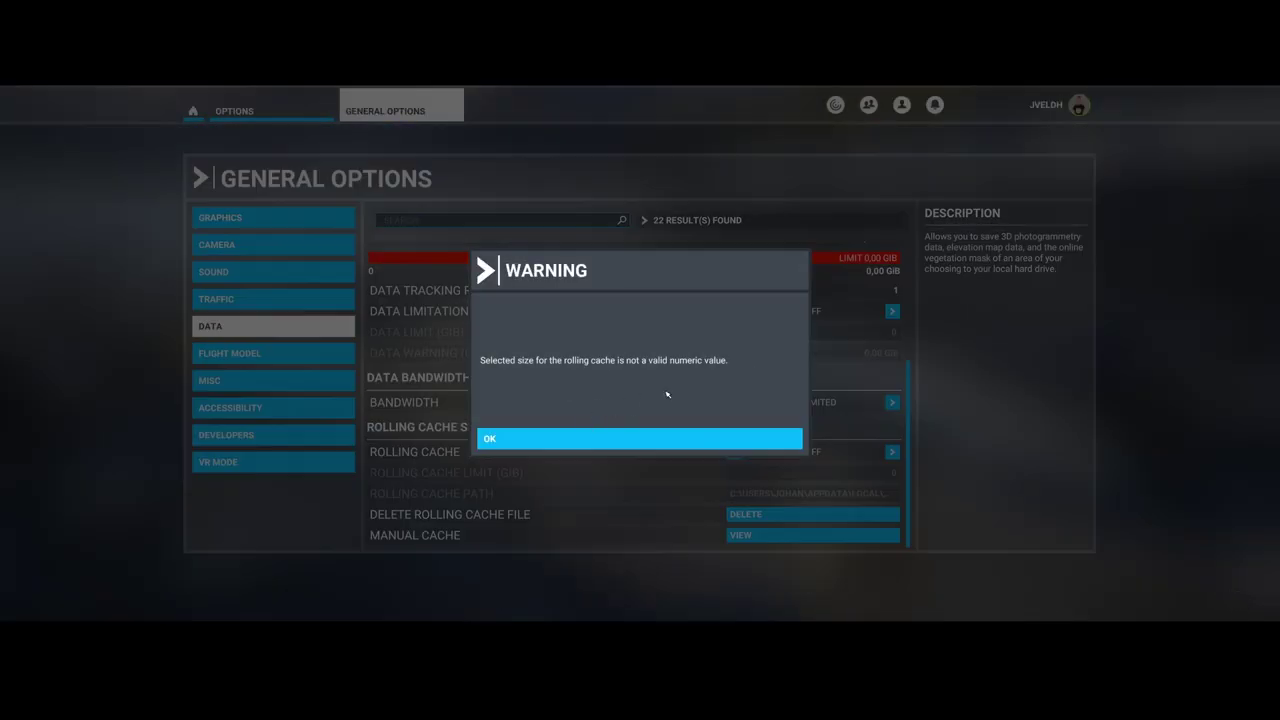
pyautogui.click(524, 437)
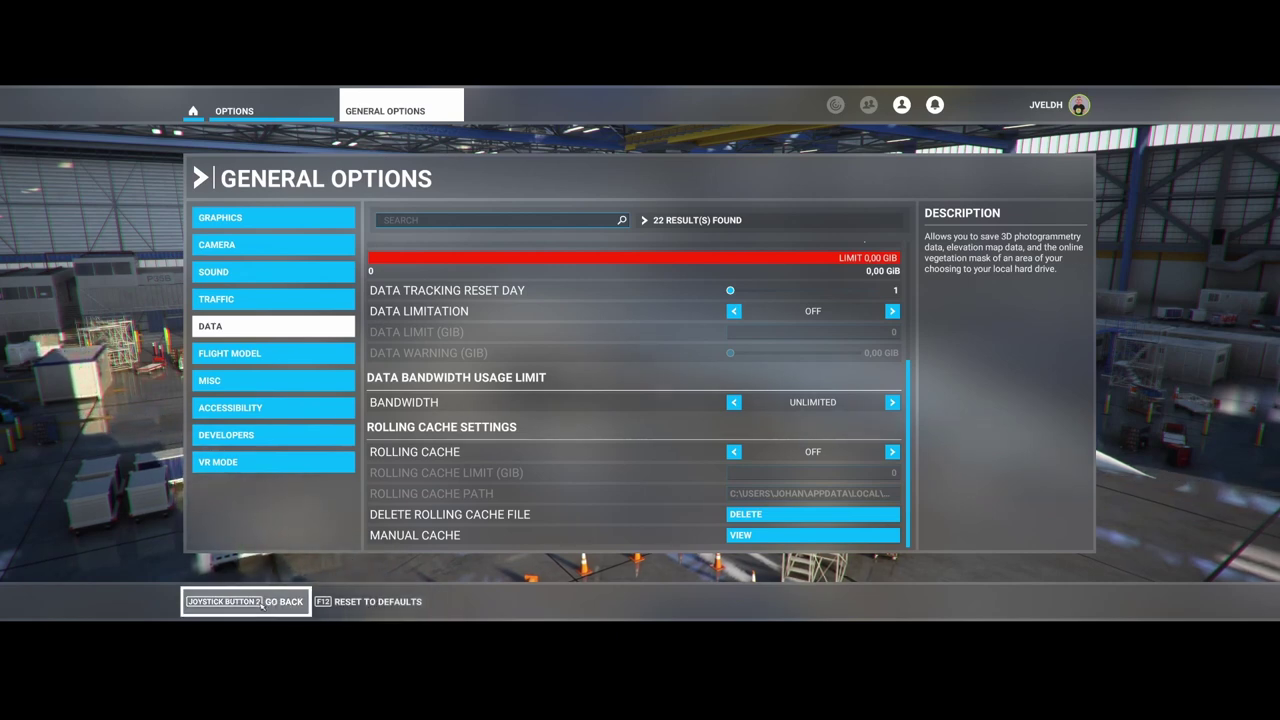
# Scroll the Data list back up to the Data Connection options
pyautogui.scroll(4, 564, 398)
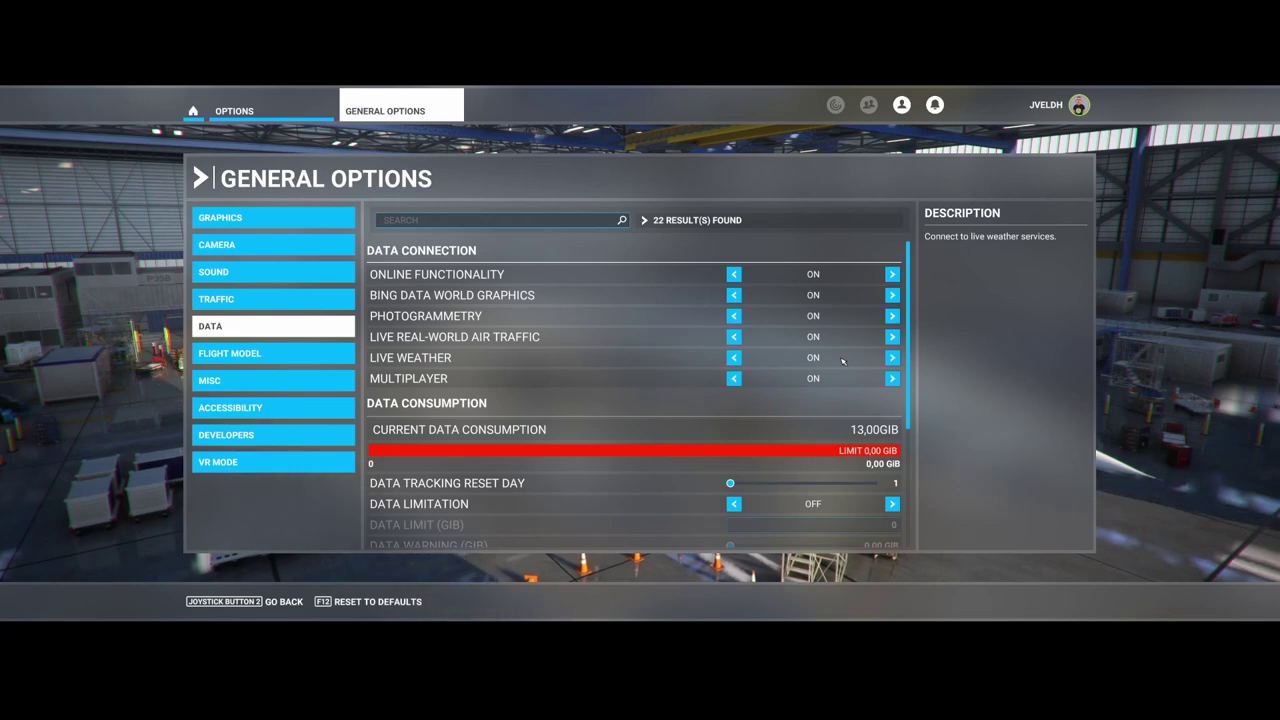
# Turn Photogrammetry and Bing Data World Graphics Off and apply and save
pyautogui.click(734, 274)
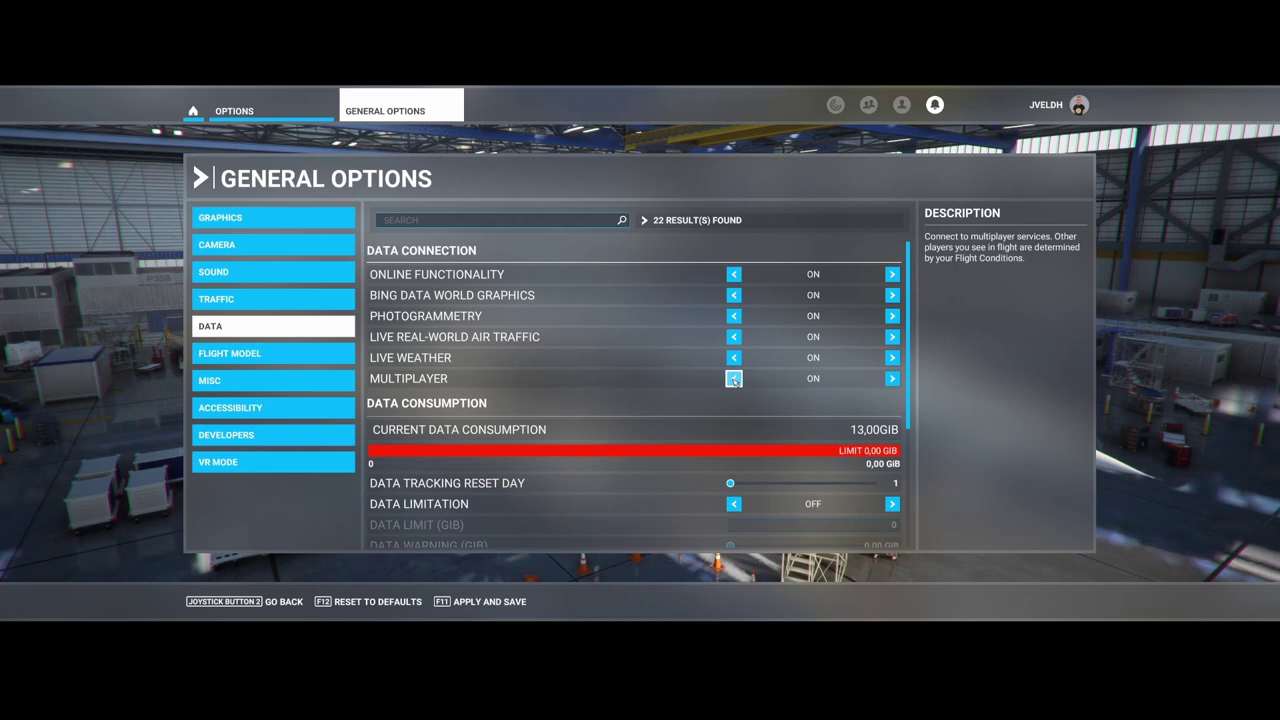
pyautogui.click(733, 315)
pyautogui.click(733, 295)
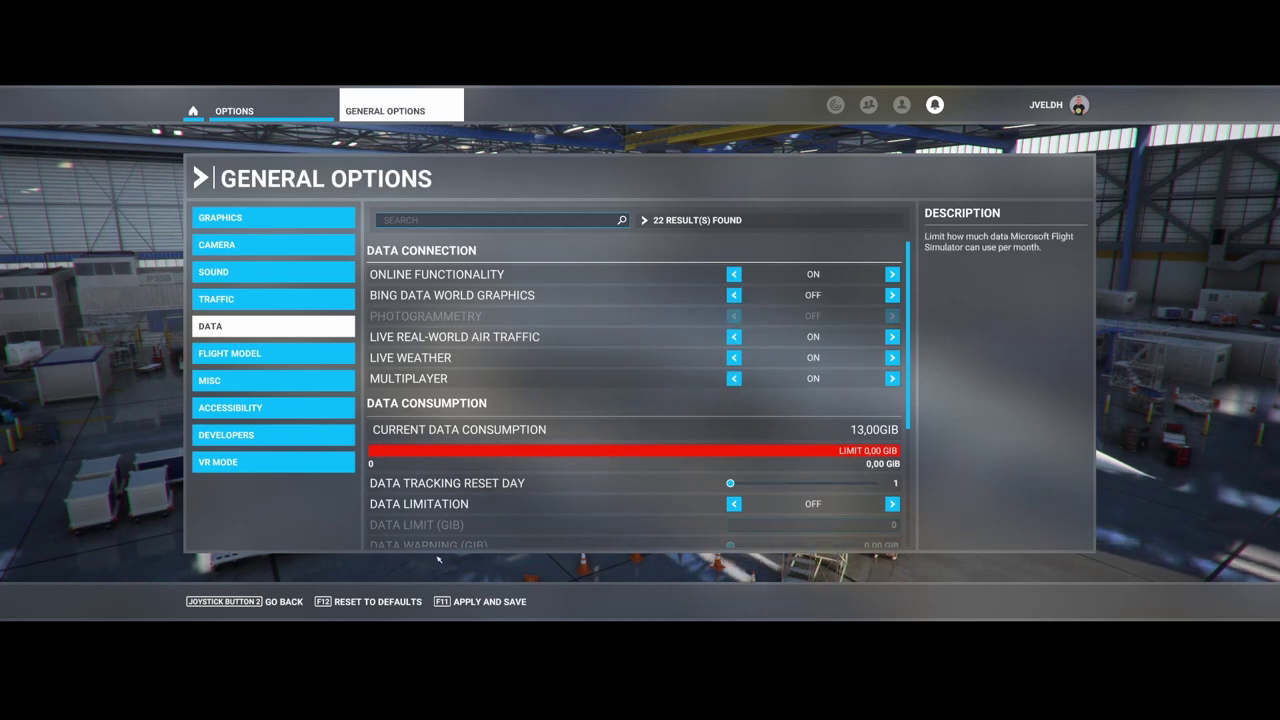
pyautogui.click(475, 602)
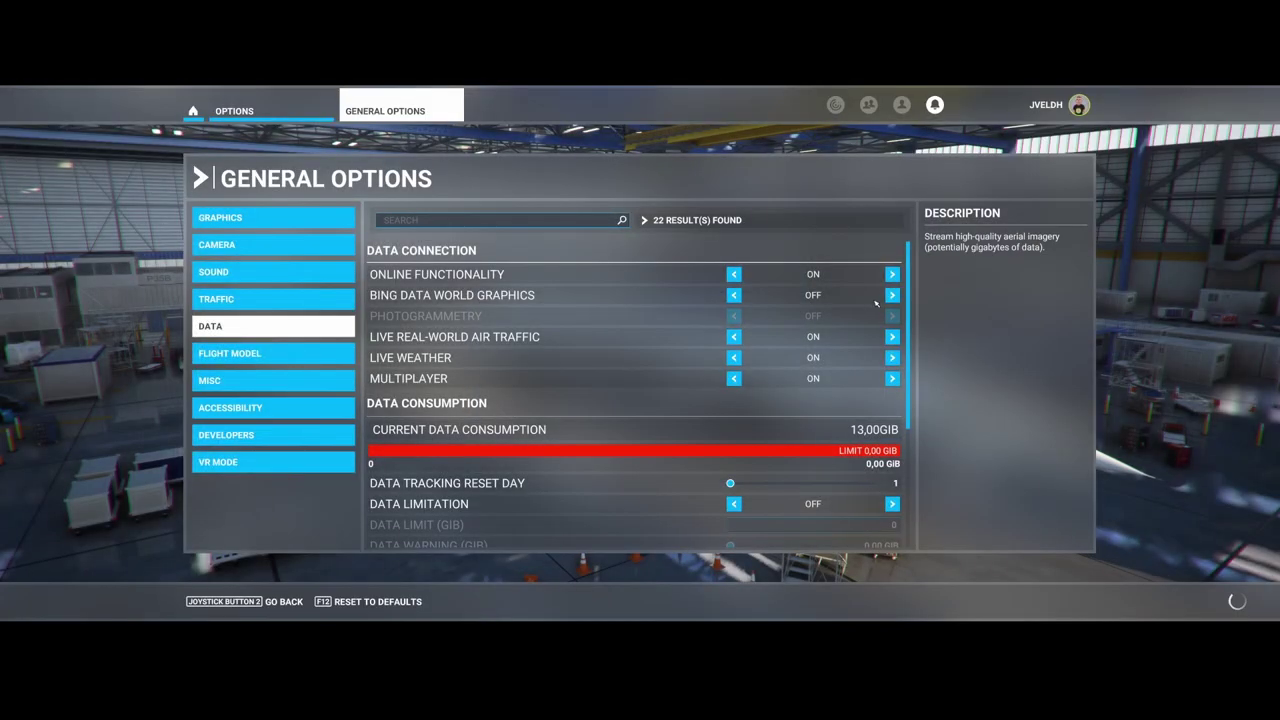
# Turn Bing Data World Graphics and Photogrammetry back On and apply and save again
pyautogui.click(892, 295)
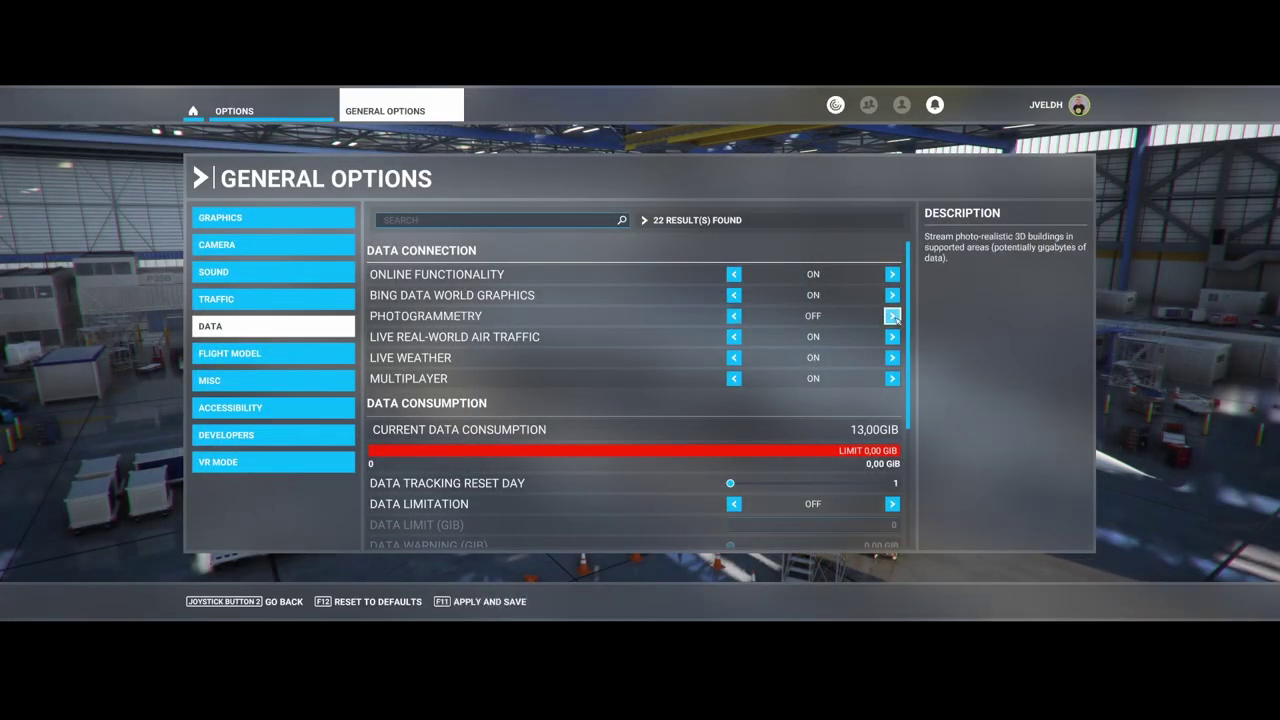
pyautogui.click(892, 316)
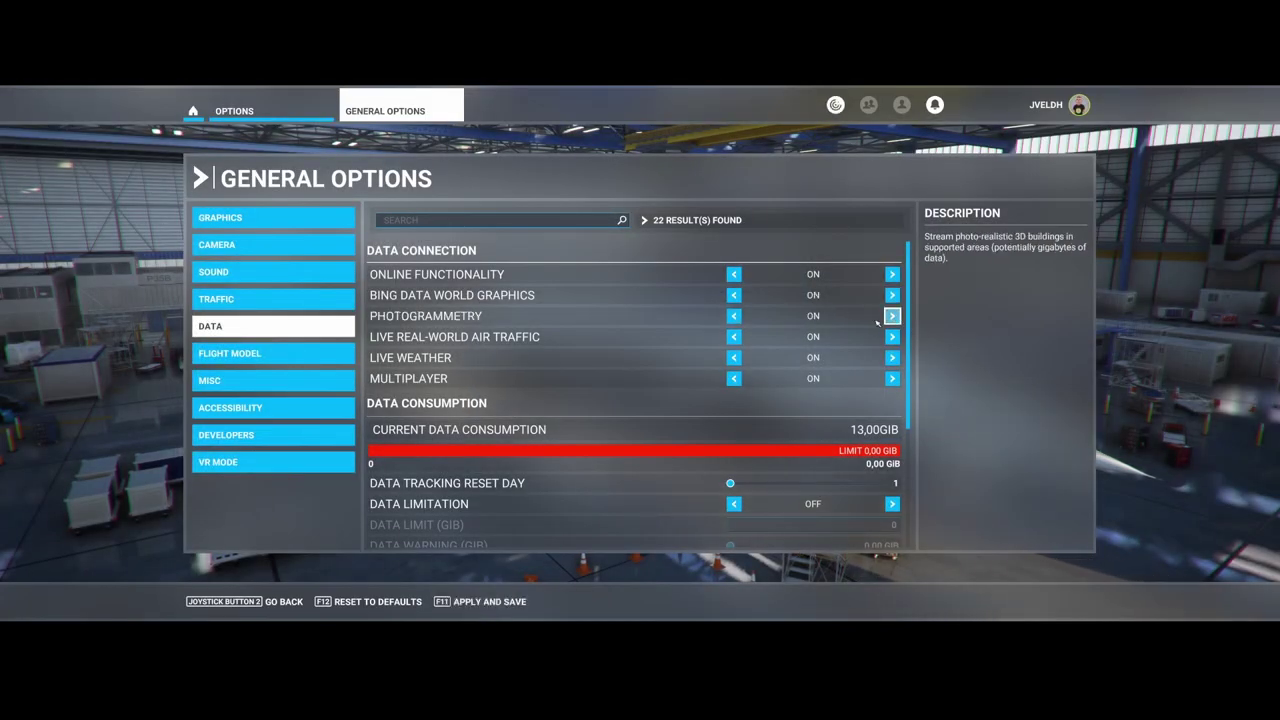
pyautogui.click(478, 602)
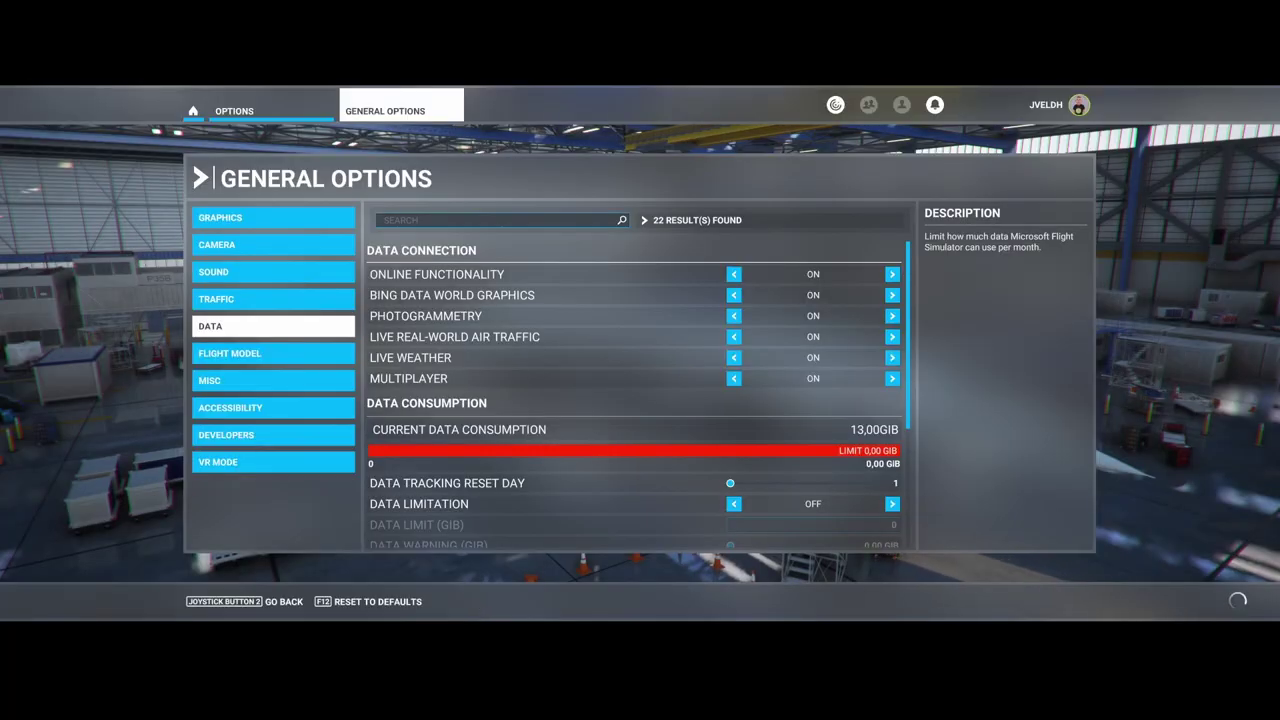